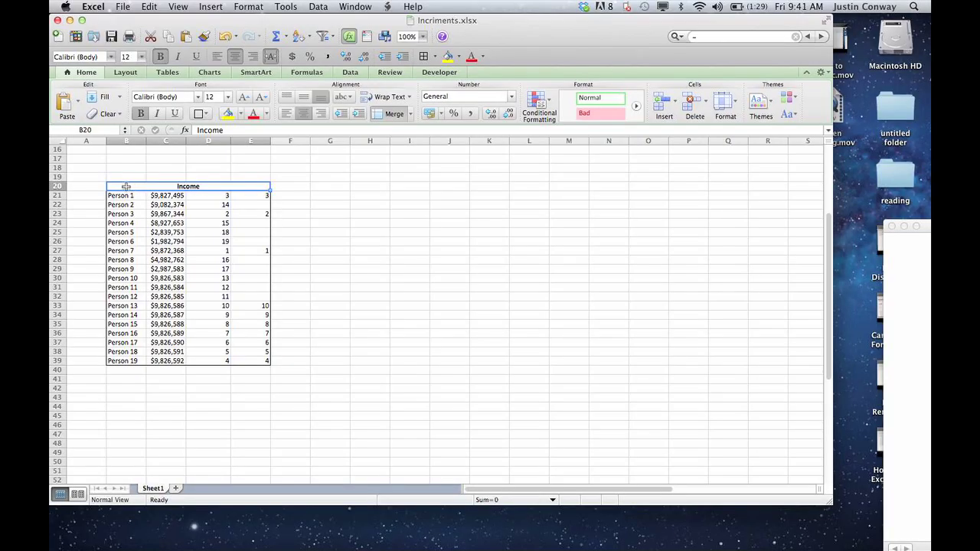
# Select the Income table from B20 to E39 in Increments.xlsx.
pyautogui.moveTo(126, 185); pyautogui.dragTo(254, 360)
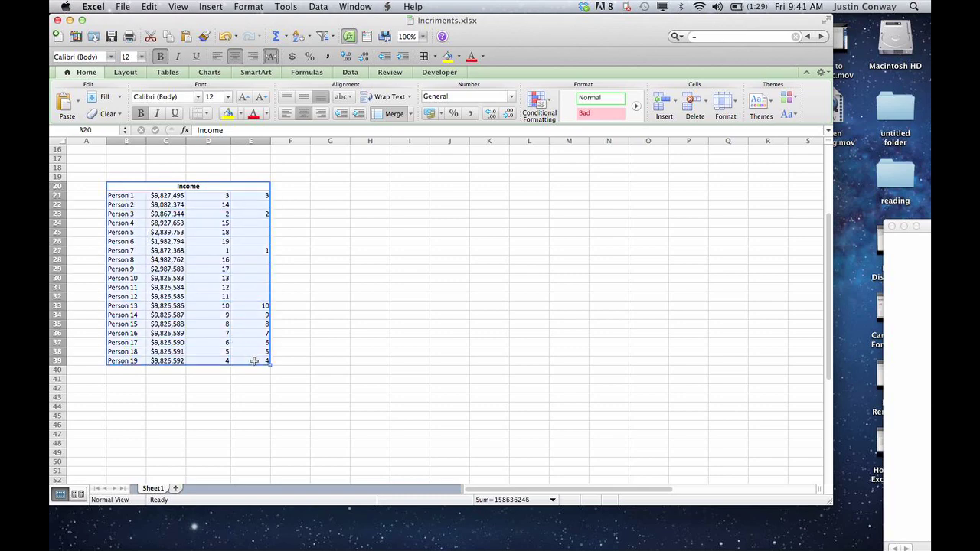
# Hyperlink the selected Income table cells to the document 'Insert form, word from excel.docx'.
pyautogui.rightClick(152, 234)
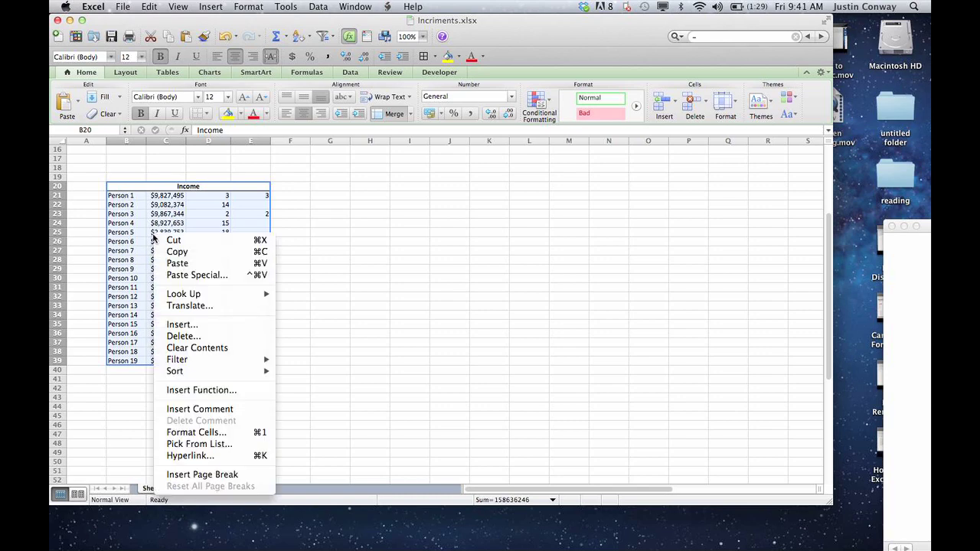
pyautogui.click(190, 455)
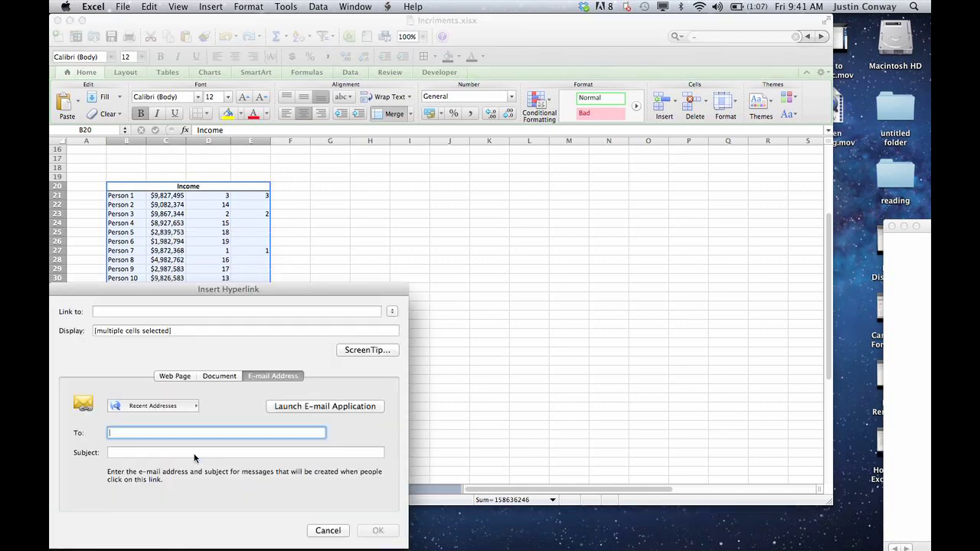
pyautogui.click(219, 376)
pyautogui.moveTo(240, 295); pyautogui.dragTo(306, 208)
pyautogui.click(490, 307)
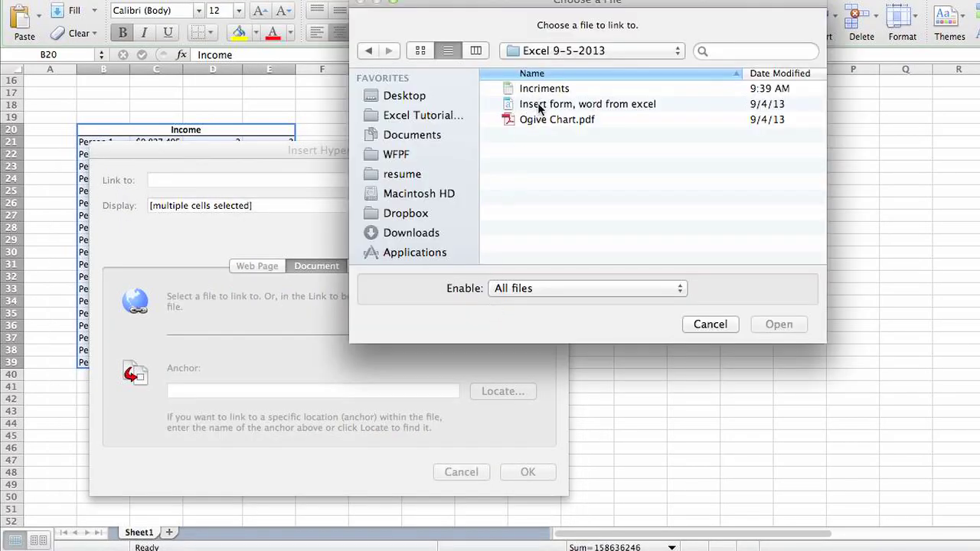
pyautogui.click(543, 104)
pyautogui.click(777, 325)
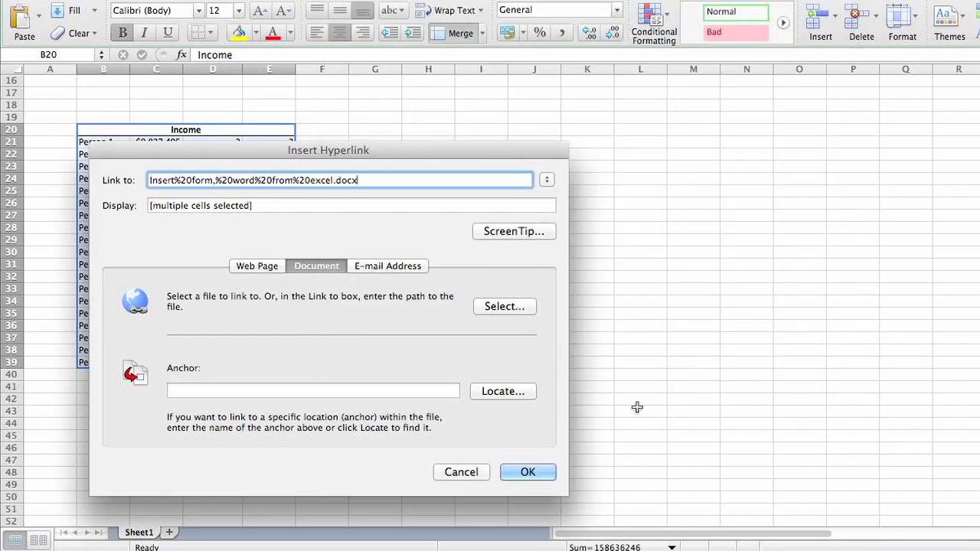
pyautogui.click(527, 469)
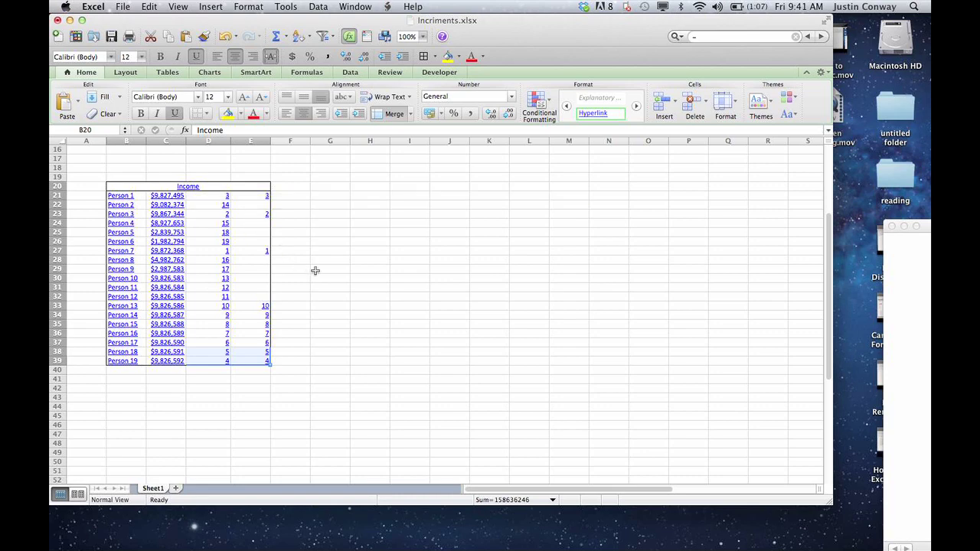
# Follow the C24 hyperlink to open 'Insert form, word from excel.docx' in Word.
pyautogui.click(311, 269)
pyautogui.click(177, 226)
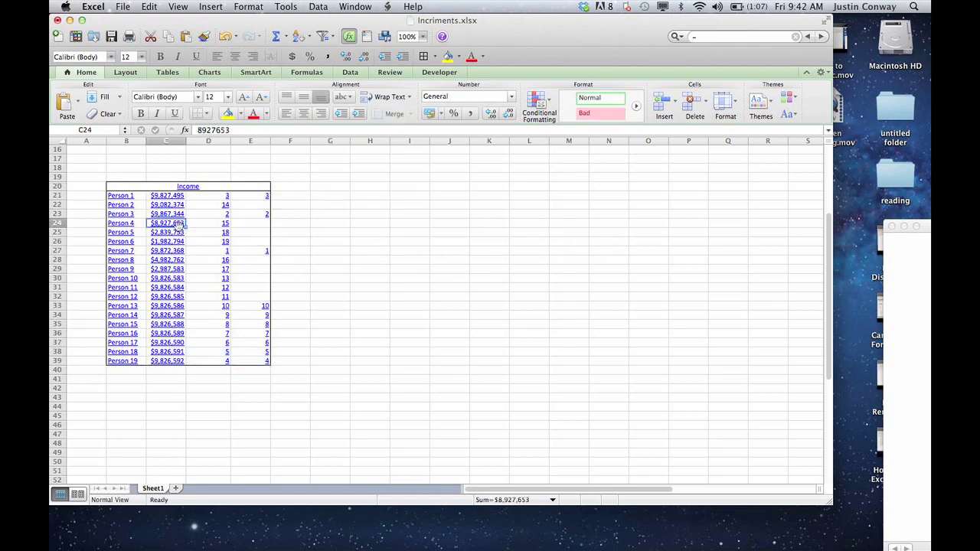
pyautogui.click(431, 529)
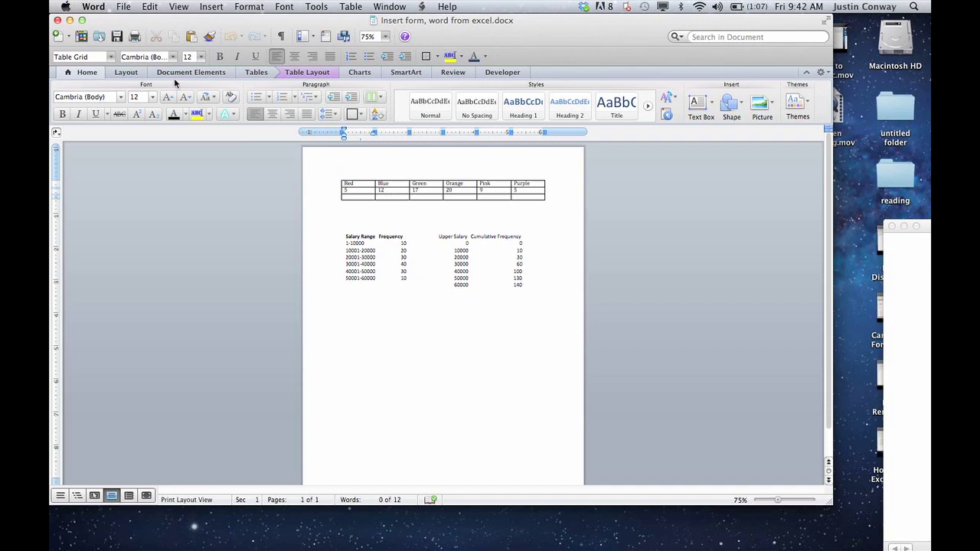
# Move the Word window to the right so the Excel Income table shows beside it.
pyautogui.moveTo(216, 246); pyautogui.dragTo(216, 287)
pyautogui.press('ctrl+super+Escape')
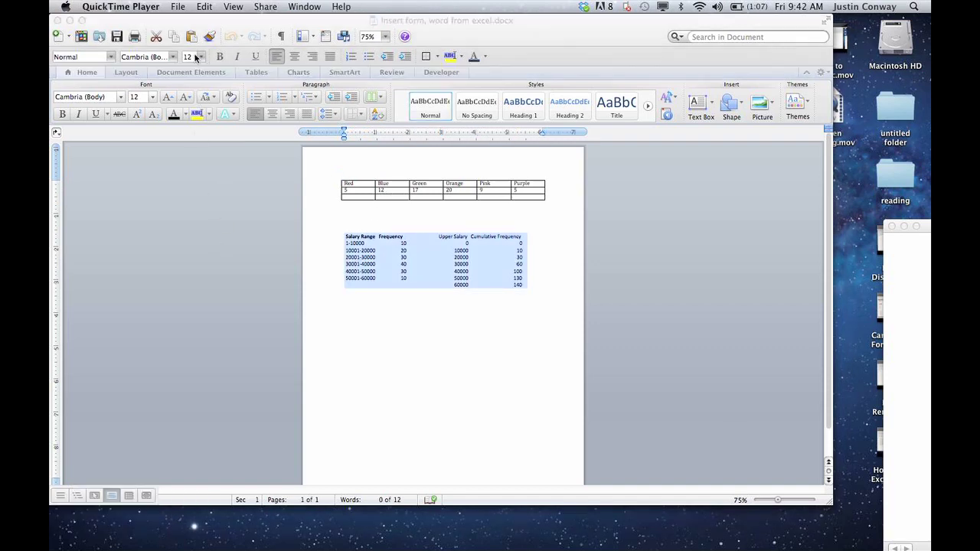
pyautogui.click(406, 317)
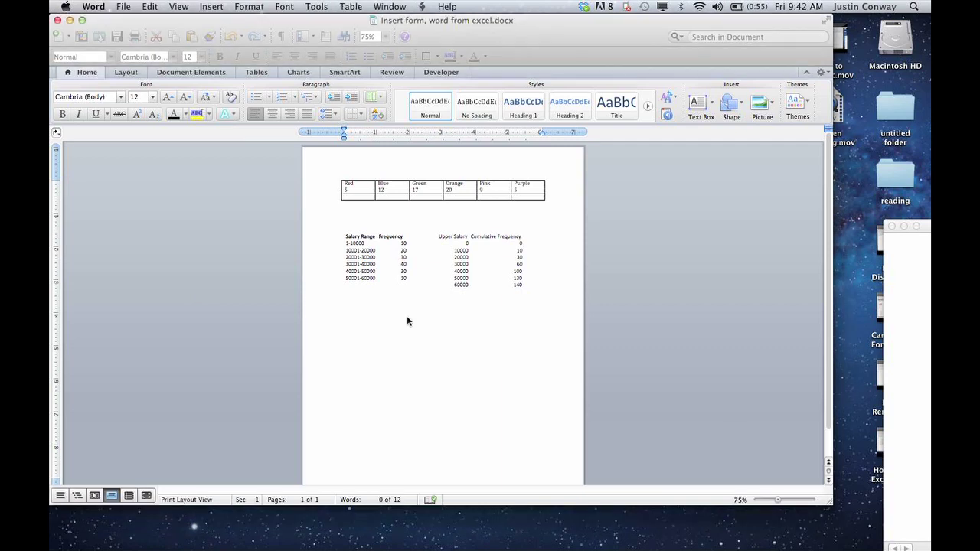
pyautogui.click(356, 332)
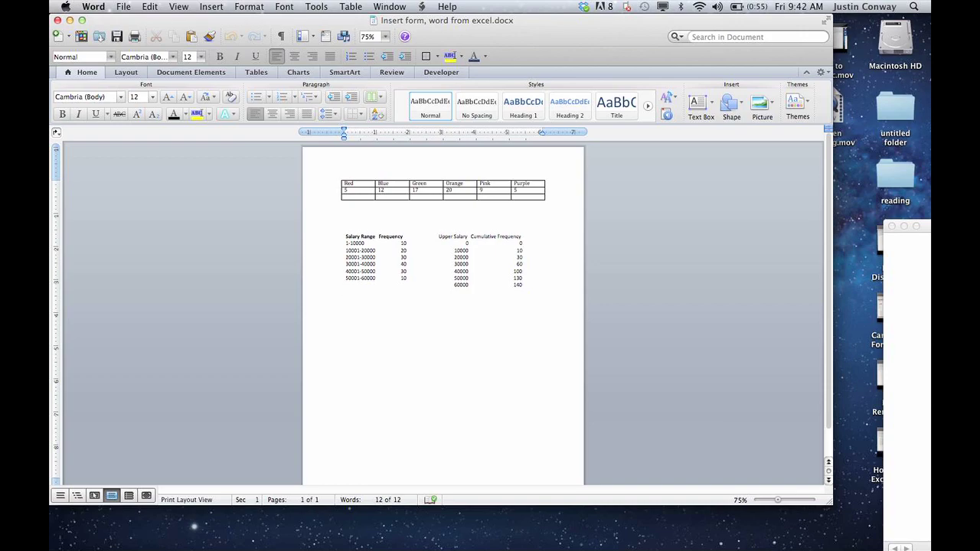
pyautogui.moveTo(170, 19); pyautogui.dragTo(418, 48)
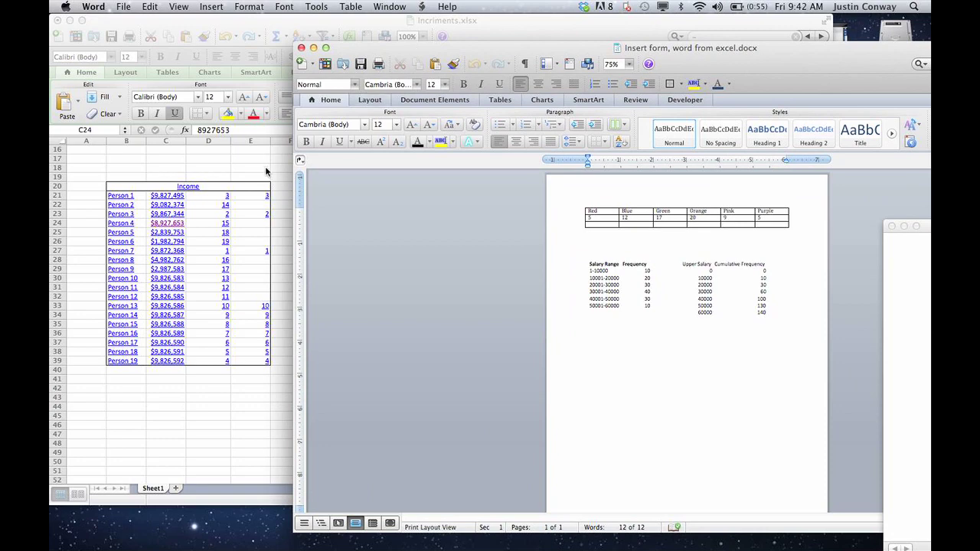
pyautogui.click(266, 172)
# Undo the hyperlinks on the Income table B20:E39.
pyautogui.press('super+z')
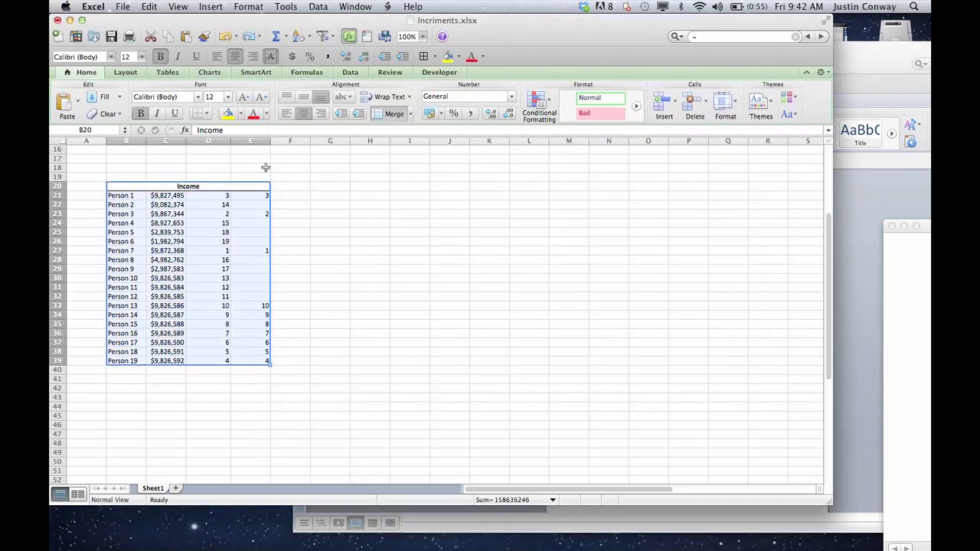
pyautogui.click(880, 309)
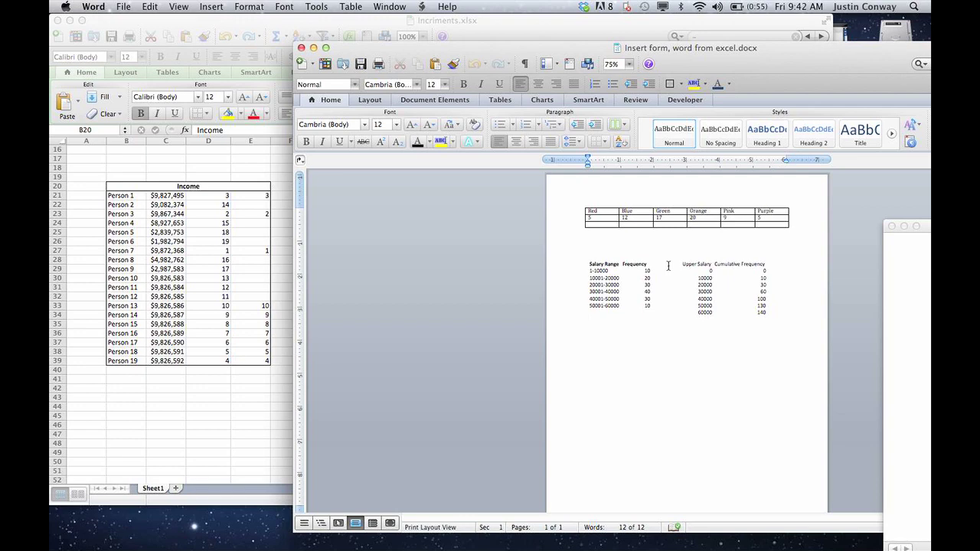
pyautogui.click(241, 305)
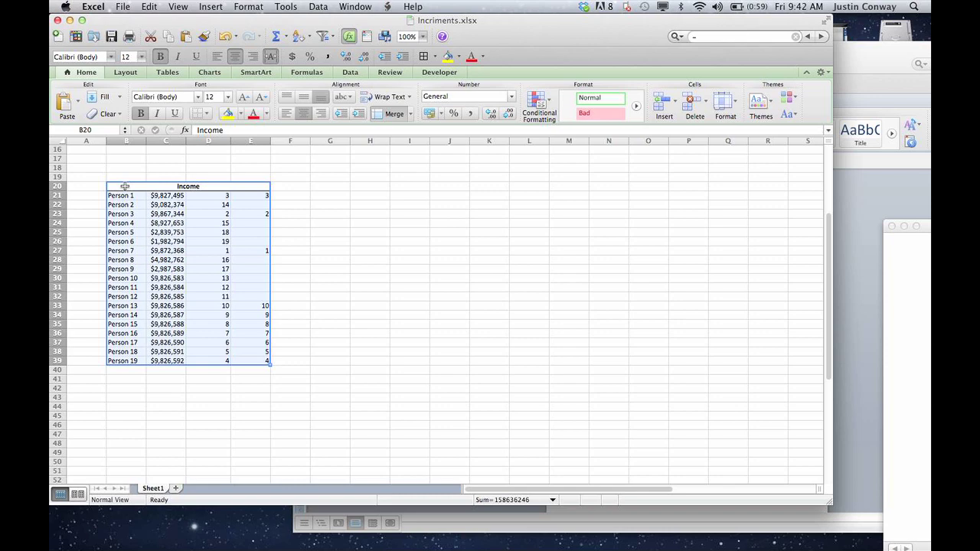
# Copy the Income table and paste it into the Word document below the salary figures.
pyautogui.press('super+c')
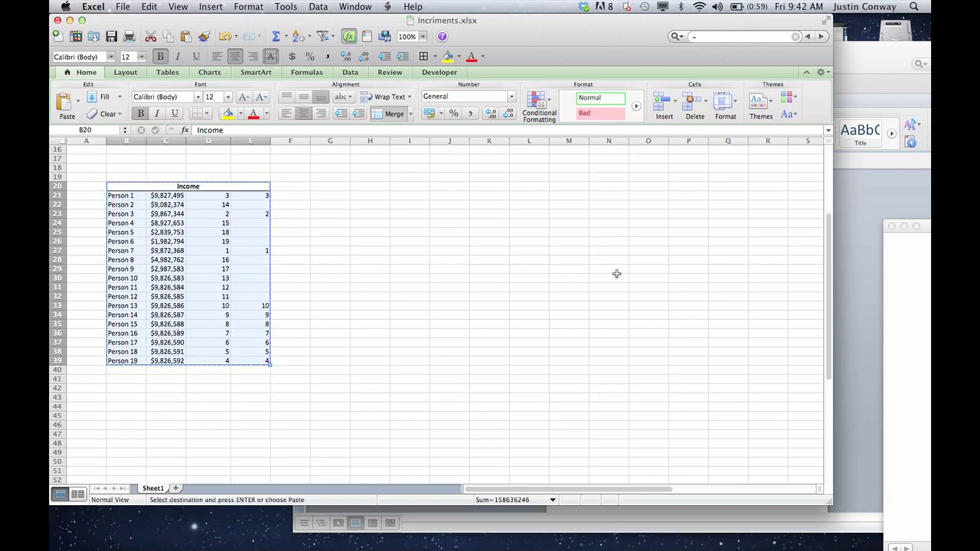
pyautogui.click(871, 208)
pyautogui.press('super+v')
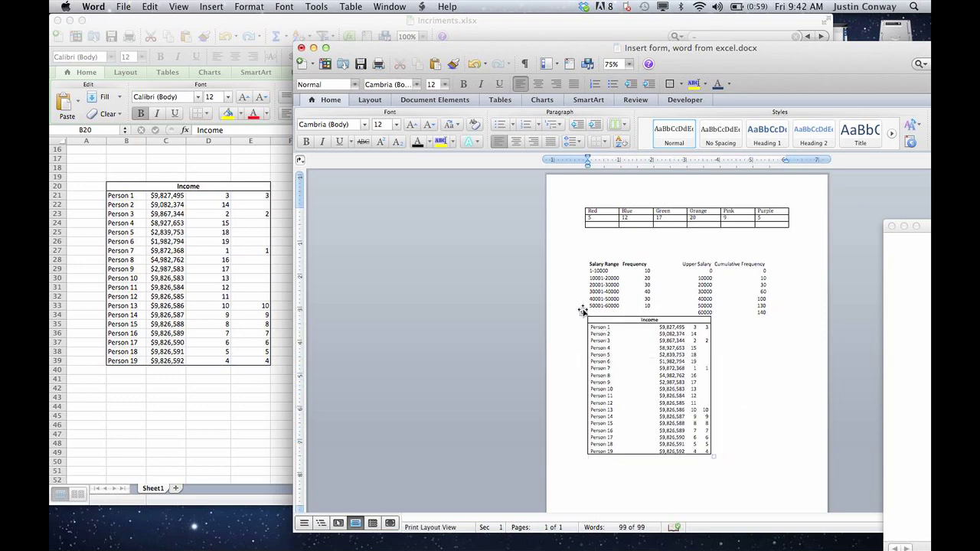
pyautogui.press('super+z')
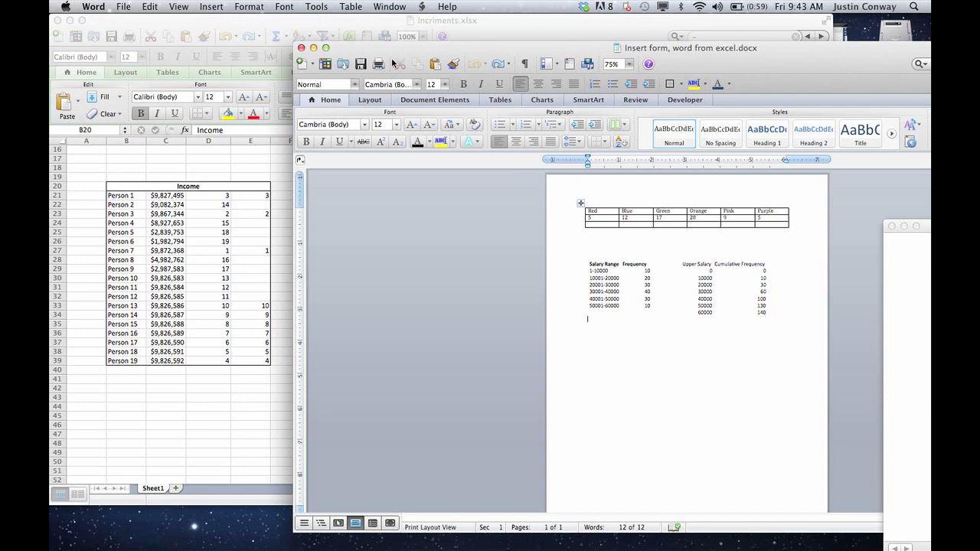
# Insert the entire Sheet1 of the Incriments workbook from the Excel 9-5-2013 folder.
pyautogui.click(212, 7)
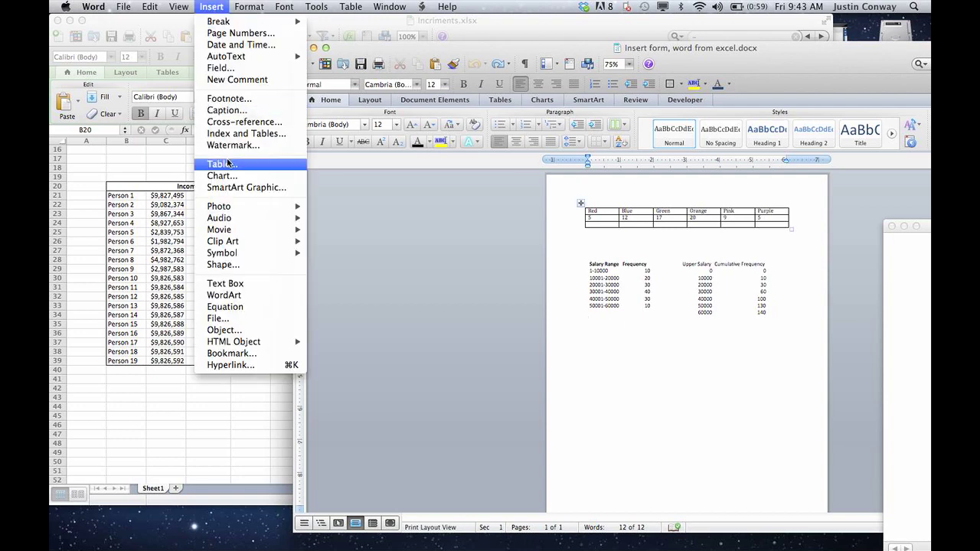
pyautogui.press('super+Tab')
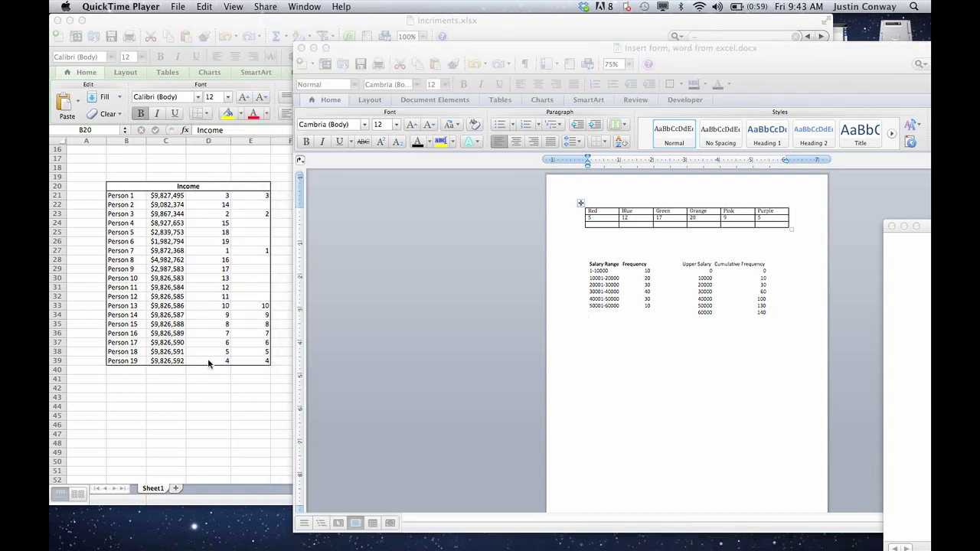
pyautogui.click(422, 230)
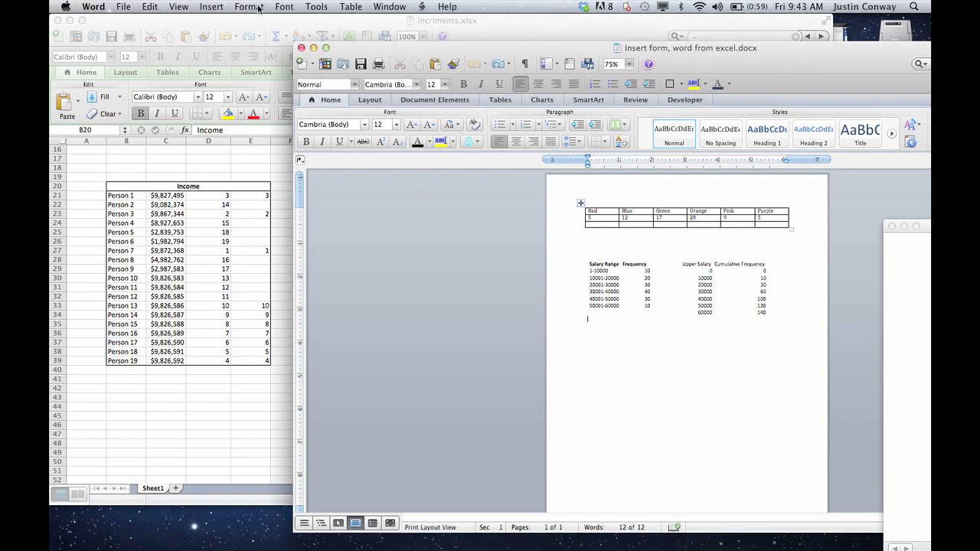
pyautogui.click(212, 7)
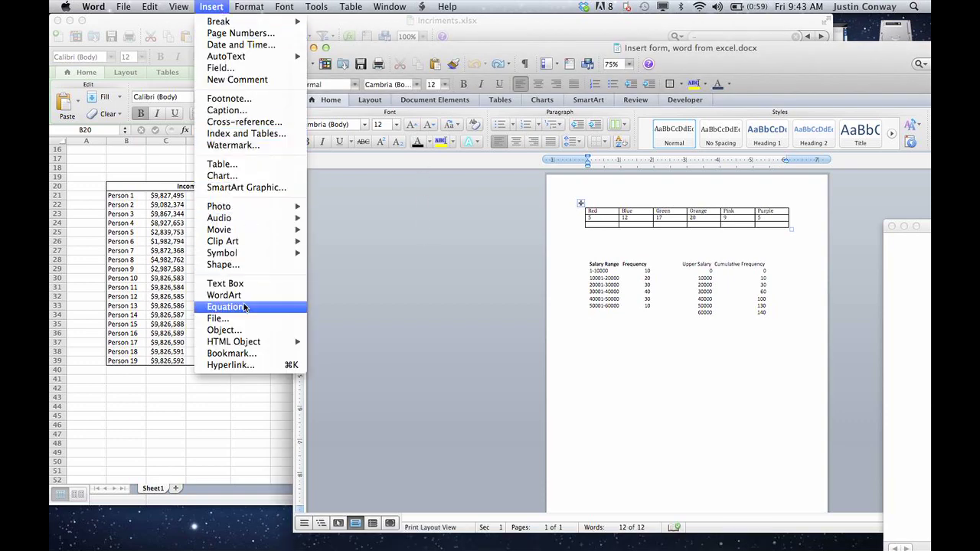
pyautogui.click(240, 324)
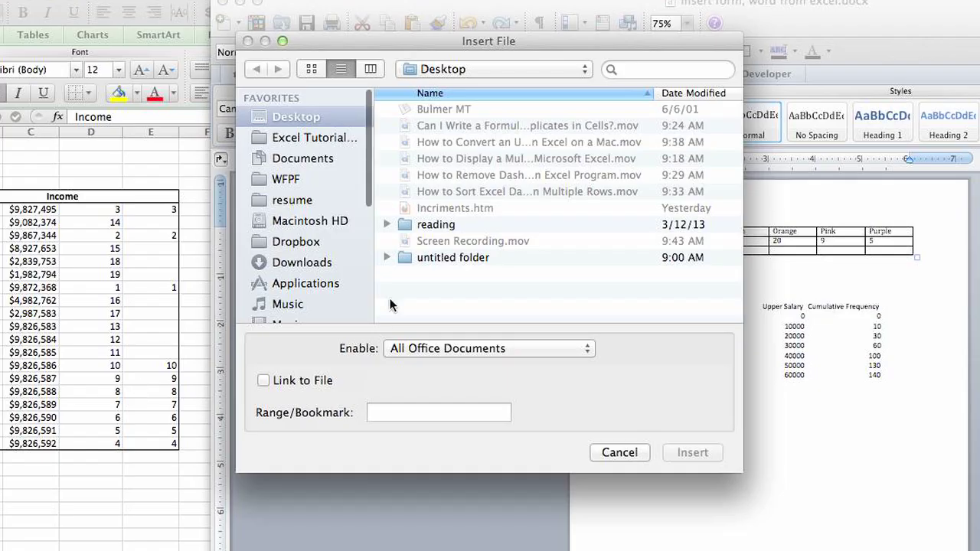
pyautogui.click(302, 138)
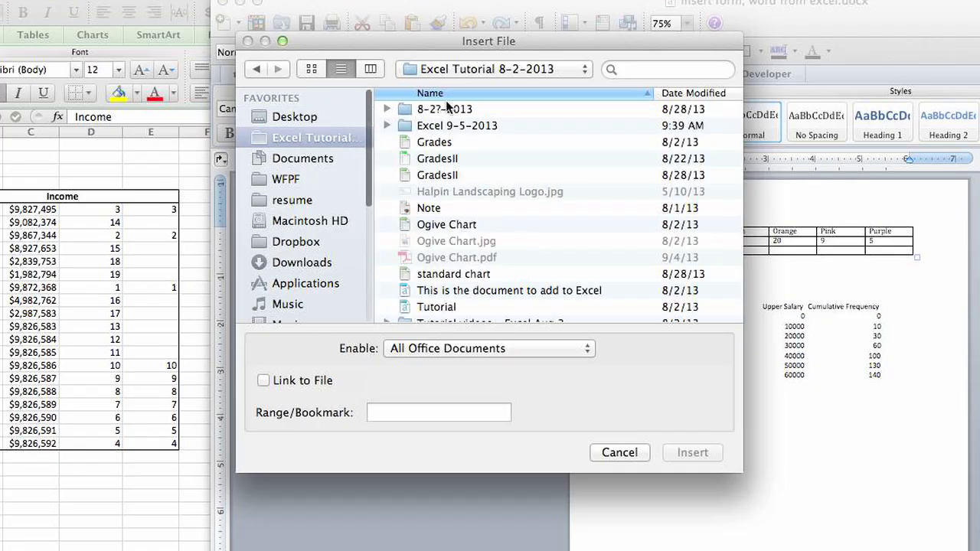
pyautogui.click(456, 127)
pyautogui.doubleClick(454, 127)
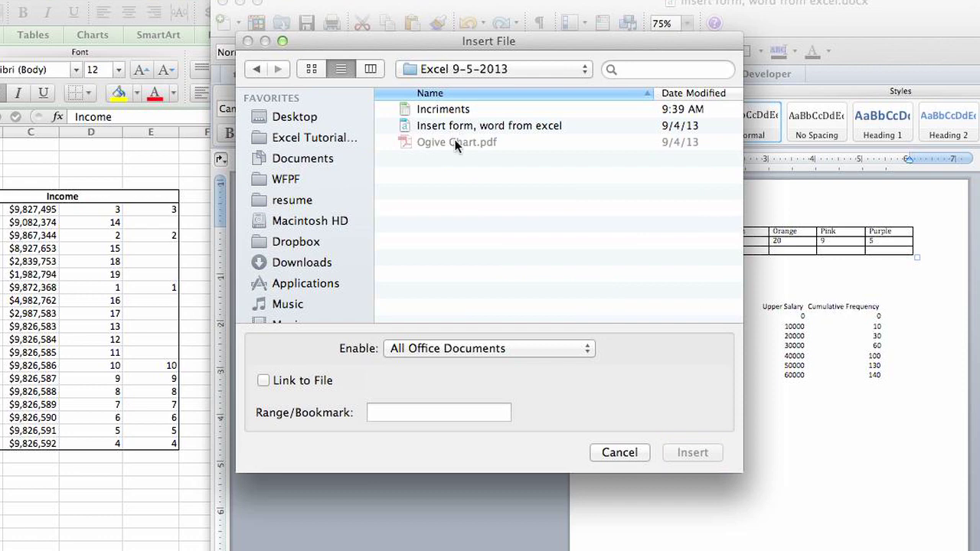
pyautogui.click(443, 109)
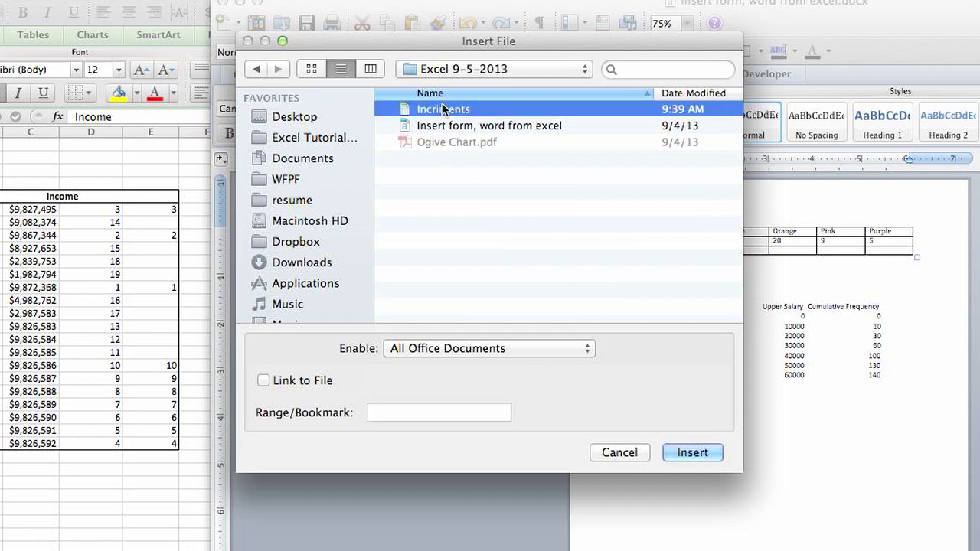
pyautogui.click(687, 454)
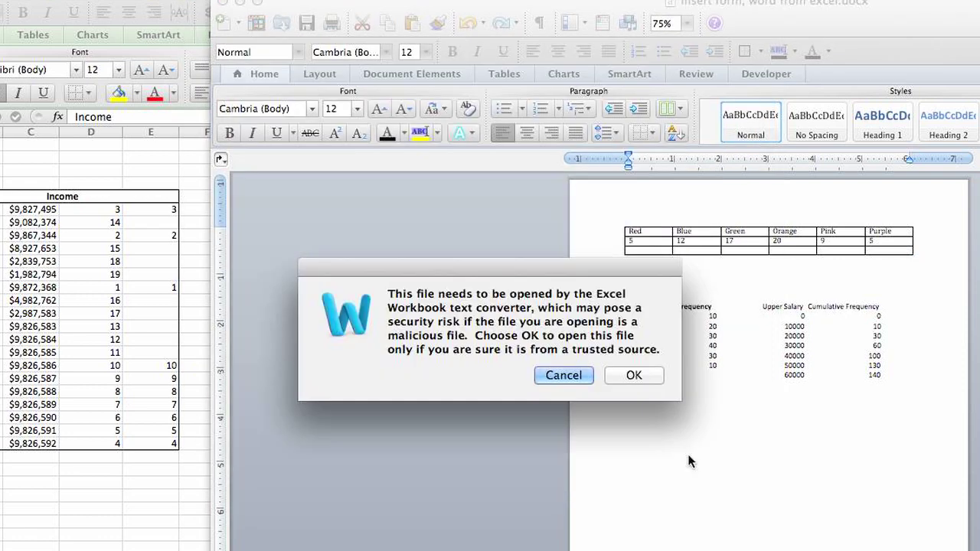
pyautogui.click(628, 377)
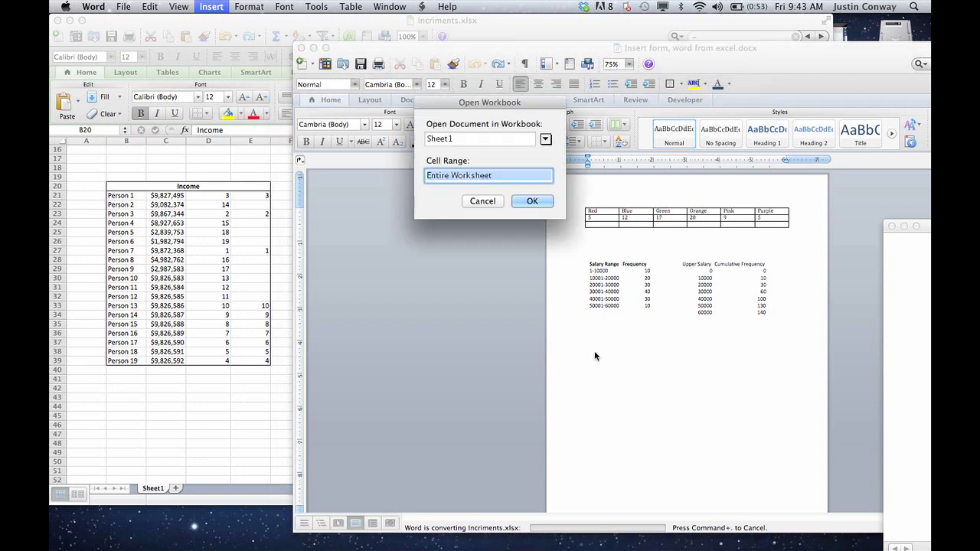
pyautogui.click(535, 202)
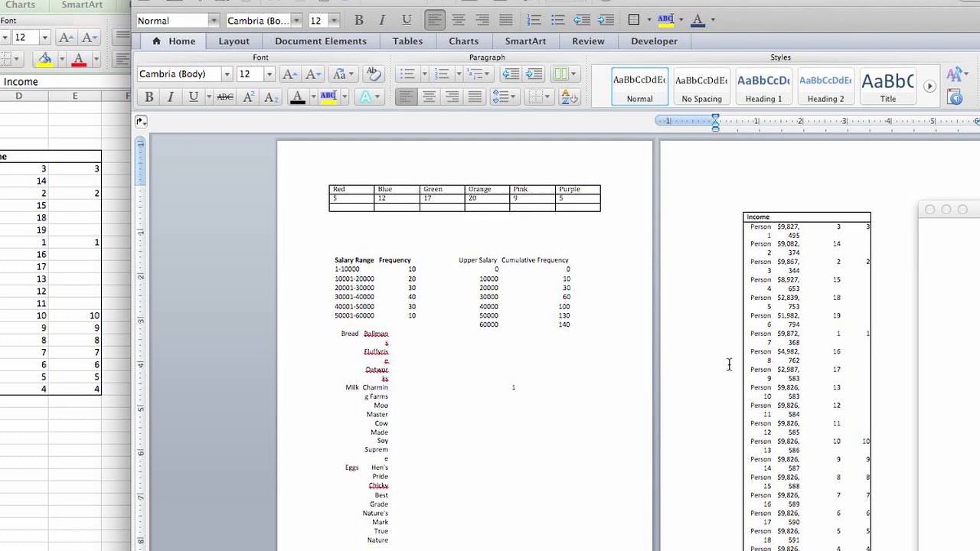
# Insert a second copy of the Incriments worksheet on the next page with Link to File on.
pyautogui.scroll(-2, 728, 364)
pyautogui.click(419, 534)
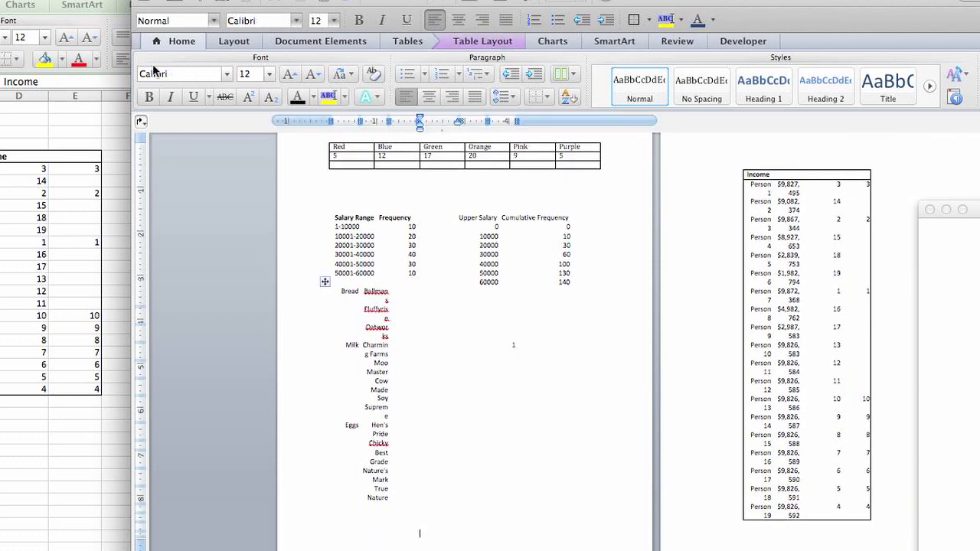
pyautogui.click(31, 0)
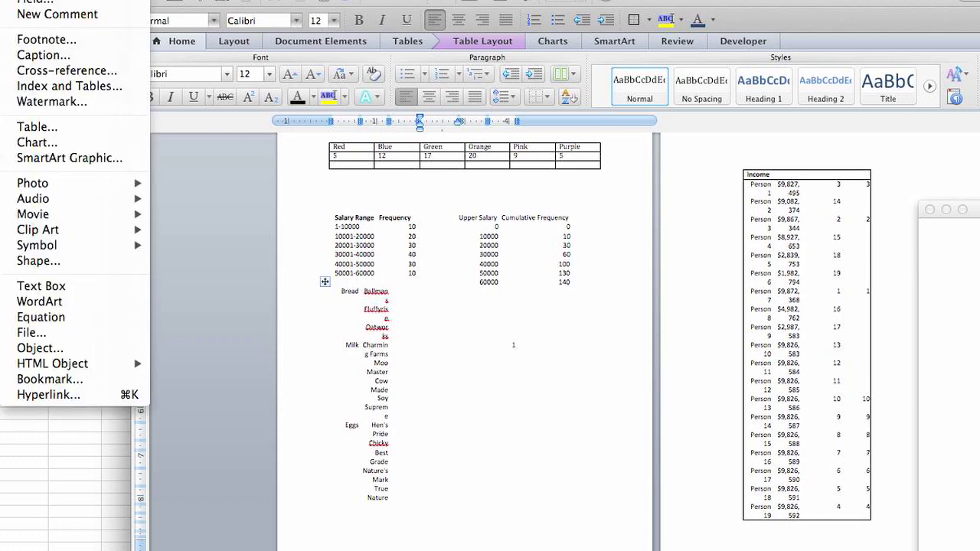
pyautogui.click(70, 337)
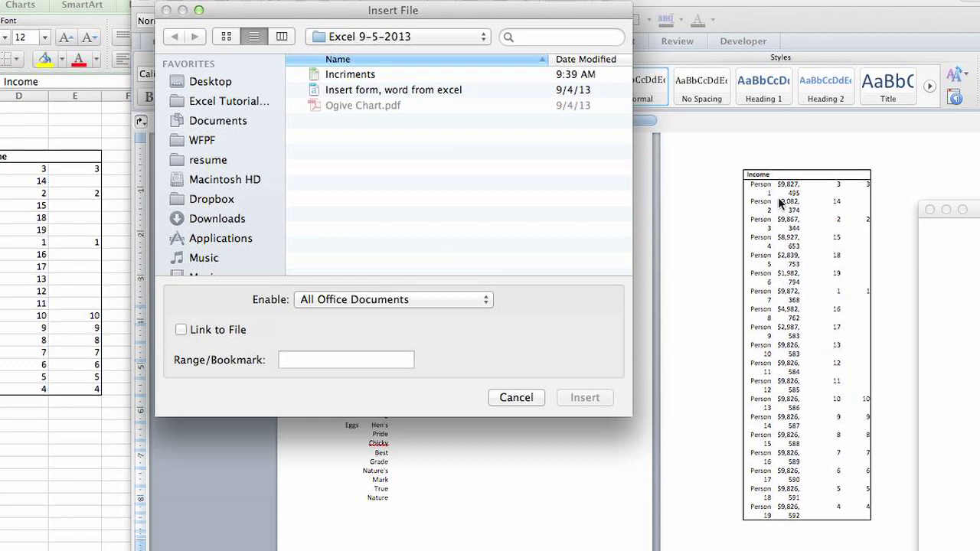
pyautogui.click(181, 329)
pyautogui.click(342, 75)
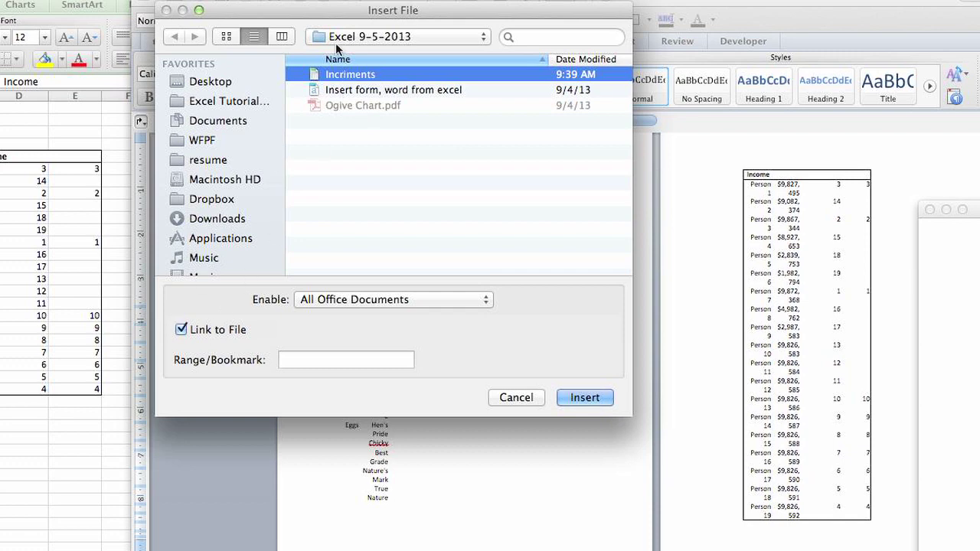
pyautogui.click(594, 403)
pyautogui.click(522, 327)
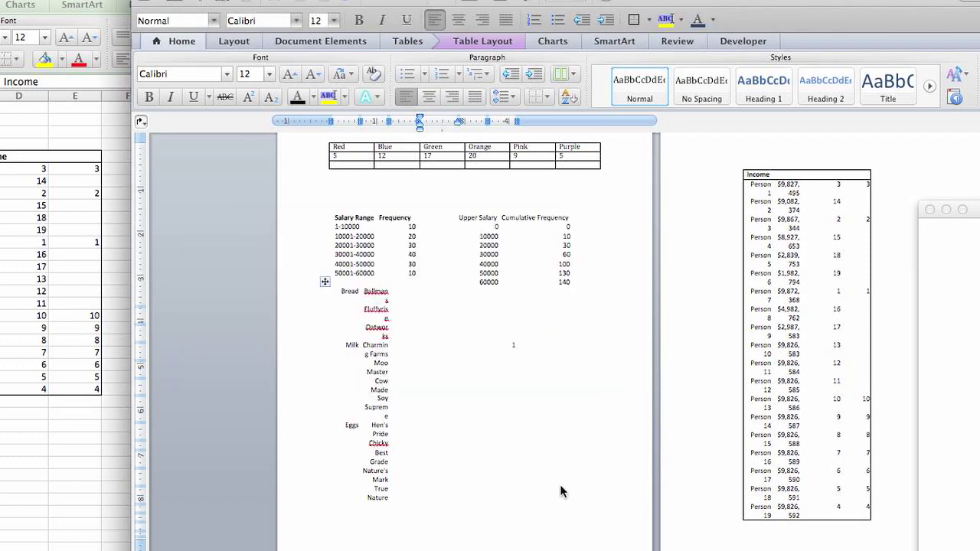
pyautogui.press('Return')
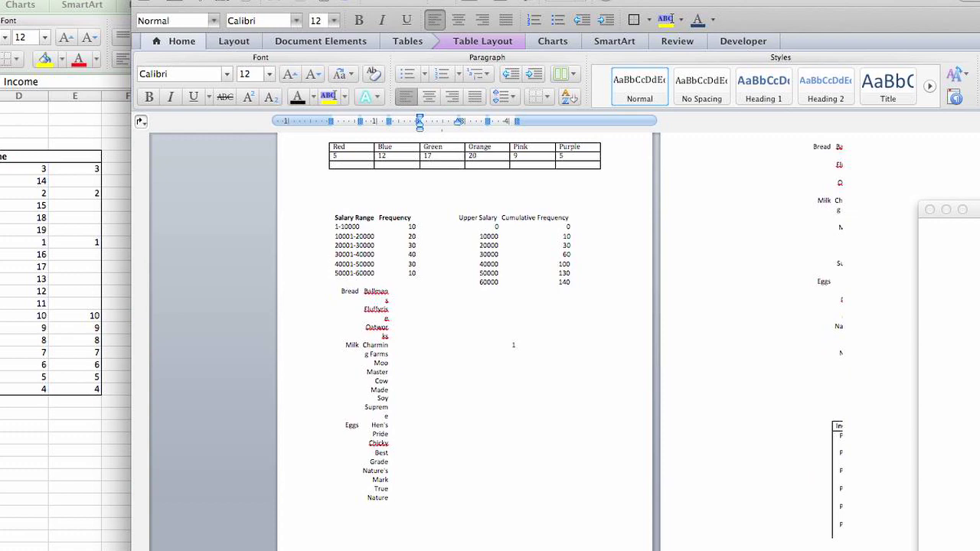
pyautogui.scroll(-5, 750, 352)
pyautogui.scroll(-5, 745, 370)
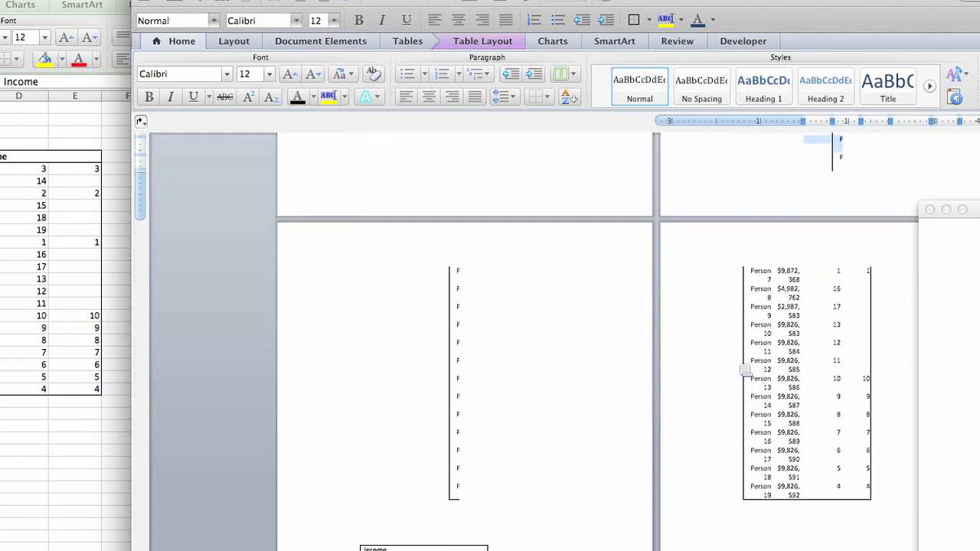
pyautogui.scroll(-1, 745, 370)
pyautogui.click(756, 366)
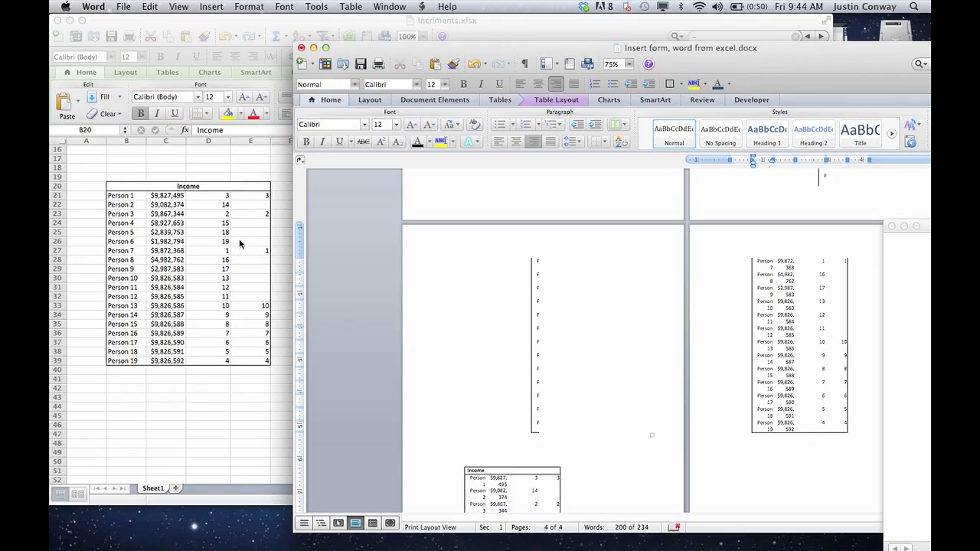
pyautogui.click(90, 211)
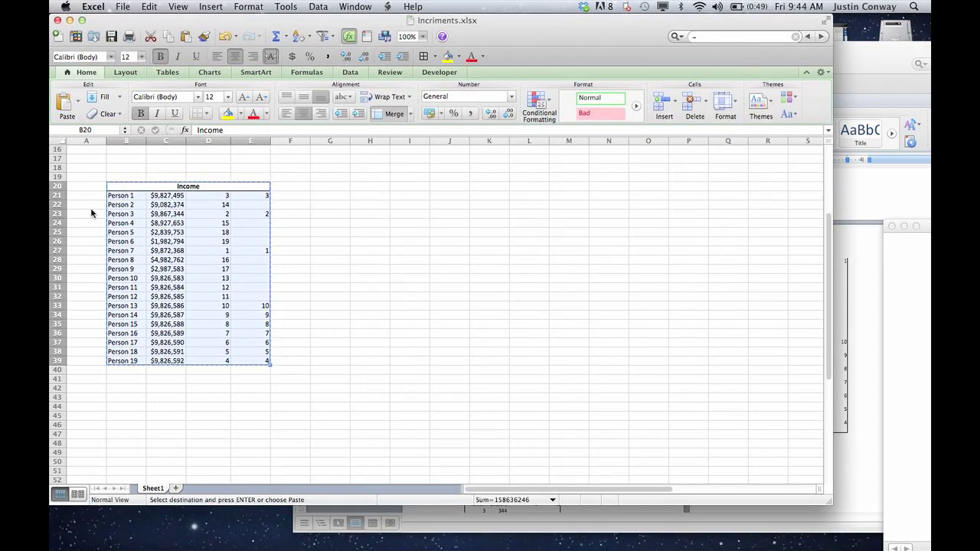